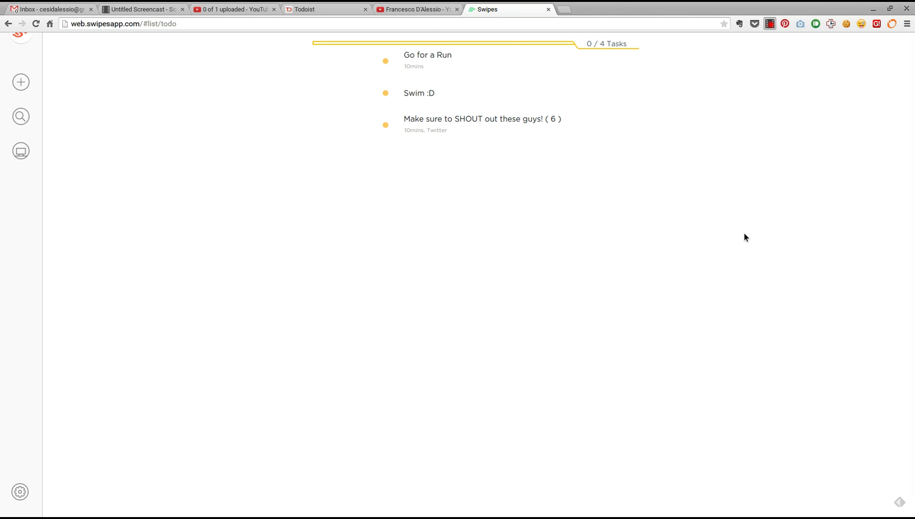
Switch the browser to full-screen mode with F11 so the Swipes list fills the screen.
{"action": "key", "text": "F11"}
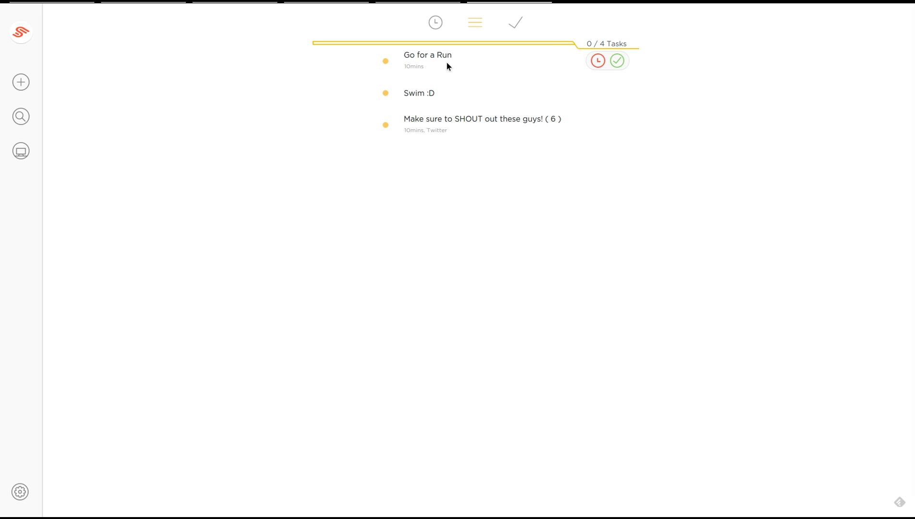
Complete Go for a Run and snooze Swim :D until This Evening.
{"action": "left_click", "coordinate": [618, 61]}
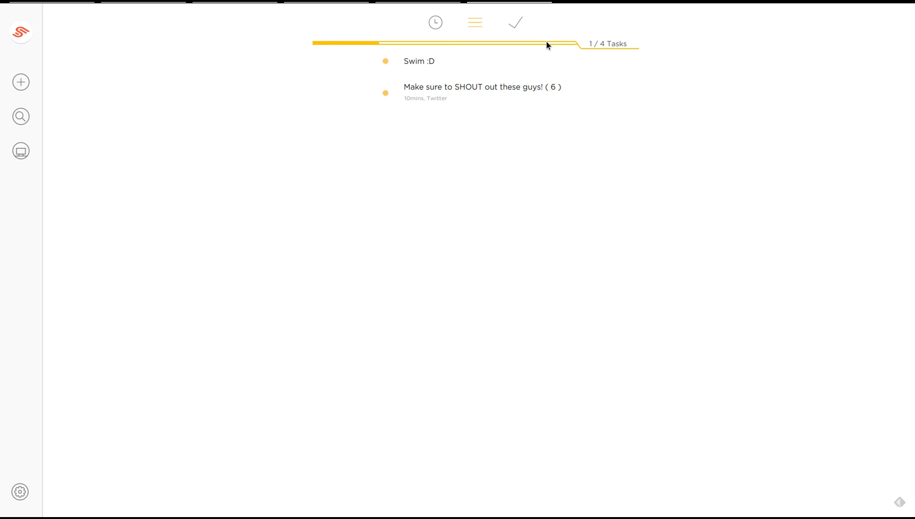
{"action": "mouse_move", "coordinate": [578, 50]}
{"action": "mouse_move", "coordinate": [599, 61]}
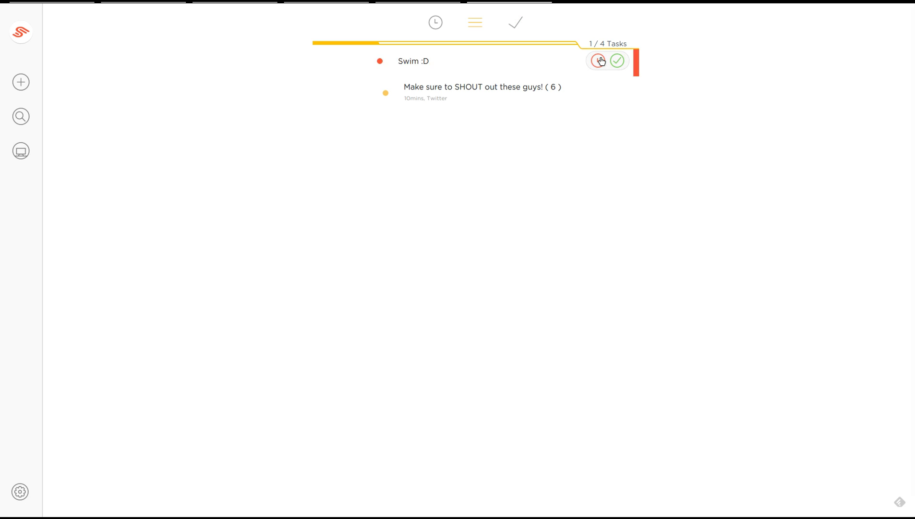
{"action": "left_click", "coordinate": [599, 60]}
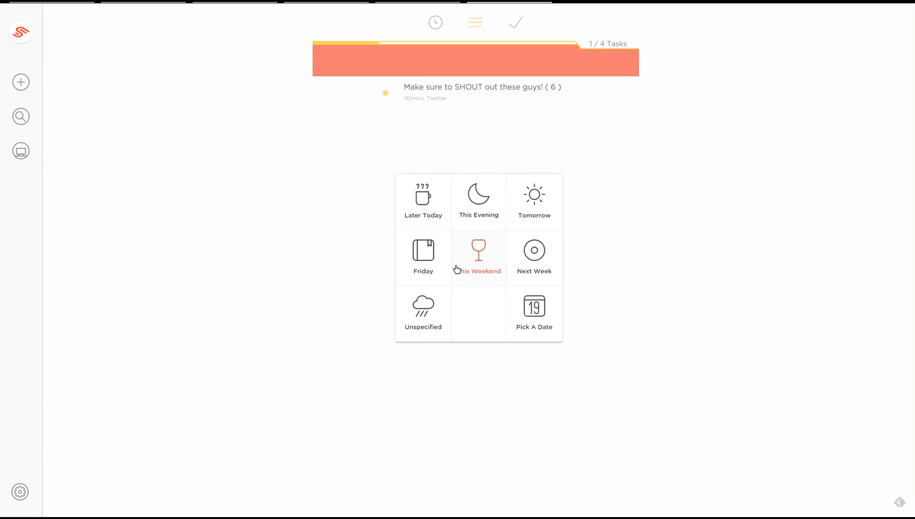
{"action": "left_click", "coordinate": [463, 199]}
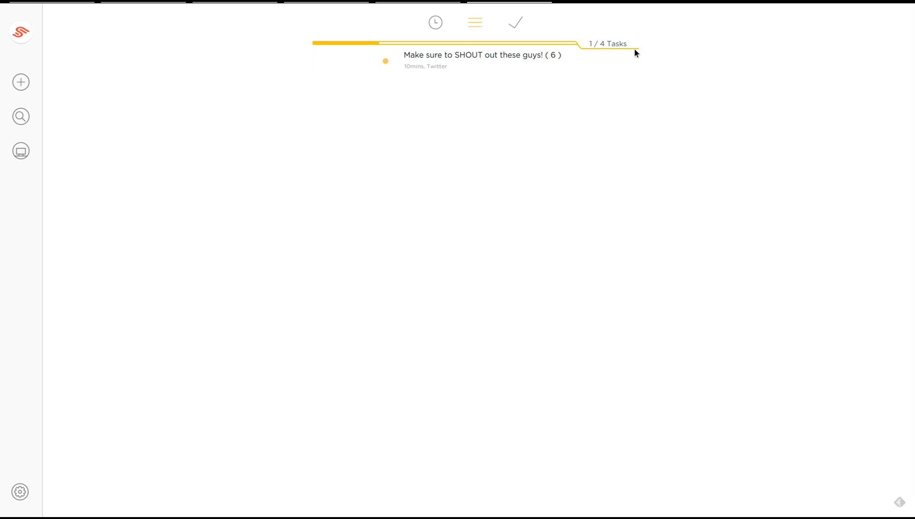
Look over the completed-tasks history, then return to the current list.
{"action": "left_click", "coordinate": [517, 24]}
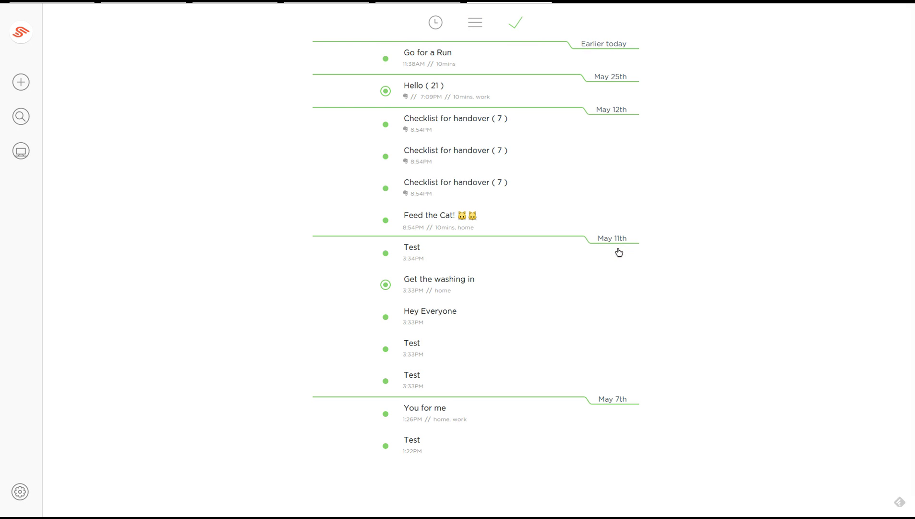
{"action": "mouse_move", "coordinate": [618, 252]}
{"action": "mouse_move", "coordinate": [492, 72]}
{"action": "left_click", "coordinate": [475, 24]}
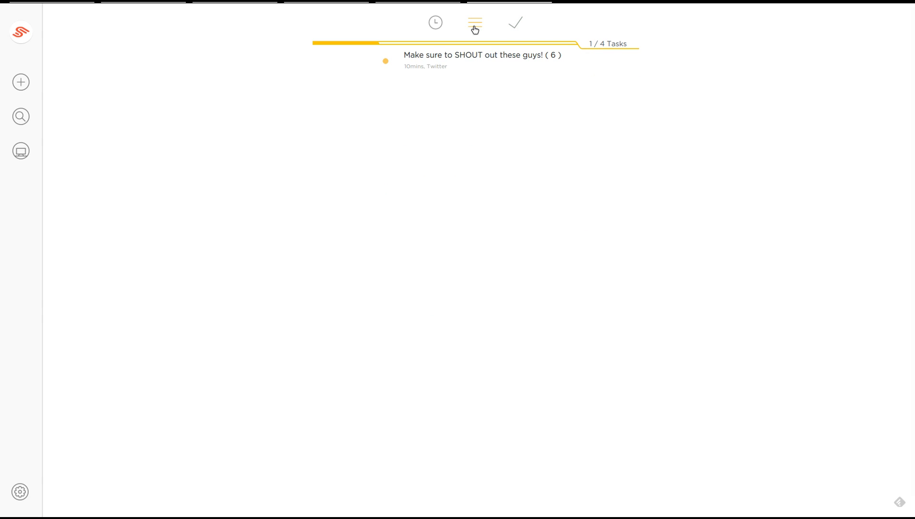
Check the tasks scheduled for later, then open the SHOUT out task's details.
{"action": "mouse_move", "coordinate": [505, 67]}
{"action": "left_click", "coordinate": [435, 22]}
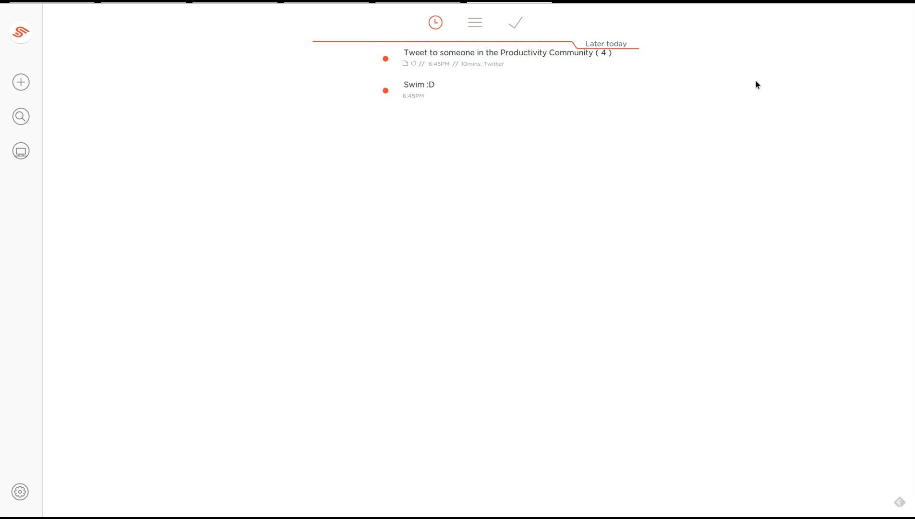
{"action": "mouse_move", "coordinate": [443, 58]}
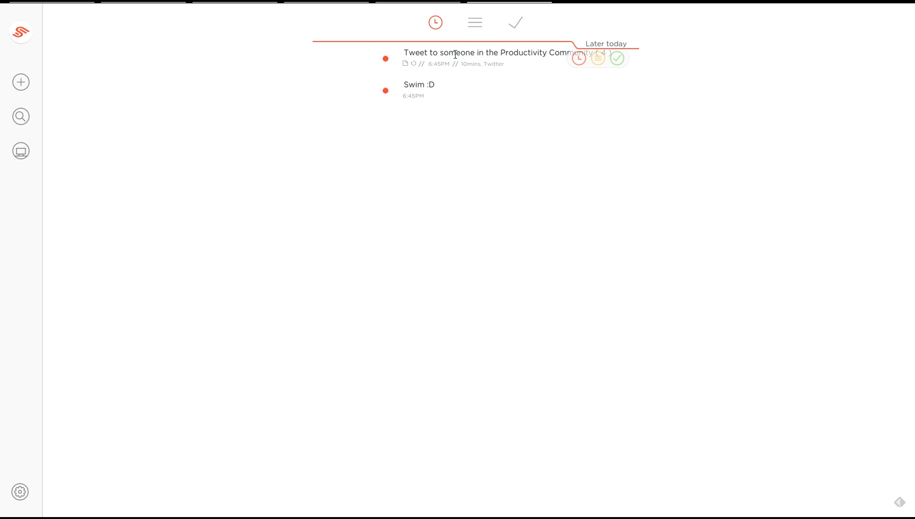
{"action": "left_click", "coordinate": [475, 24]}
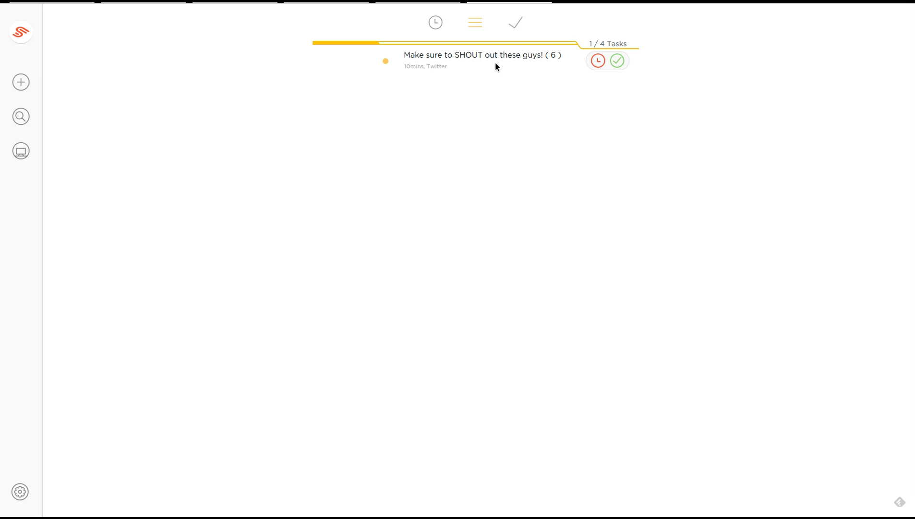
{"action": "left_click", "coordinate": [471, 56]}
Fix the typo in the SHOUT out task's title by inserting a missing 's'.
{"action": "mouse_move", "coordinate": [430, 57]}
{"action": "left_click", "coordinate": [466, 55]}
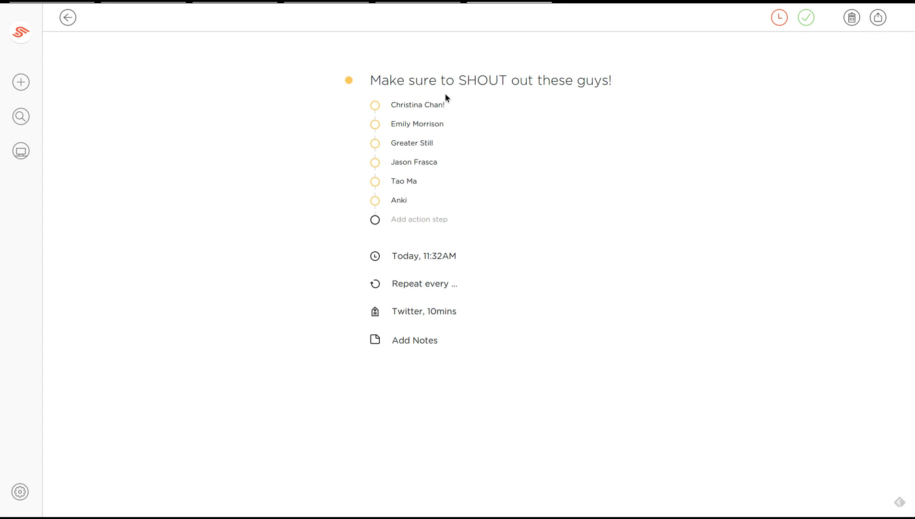
{"action": "mouse_move", "coordinate": [375, 98]}
{"action": "left_click_drag", "start_coordinate": [373, 70], "coordinate": [614, 76]}
{"action": "left_click", "coordinate": [613, 76]}
{"action": "key", "text": "Left"}
{"action": "type", "text": "s"}
Check off all six action steps from top to bottom, ending with Anki.
{"action": "mouse_move", "coordinate": [360, 110]}
{"action": "left_click", "coordinate": [359, 105]}
{"action": "left_click", "coordinate": [360, 125]}
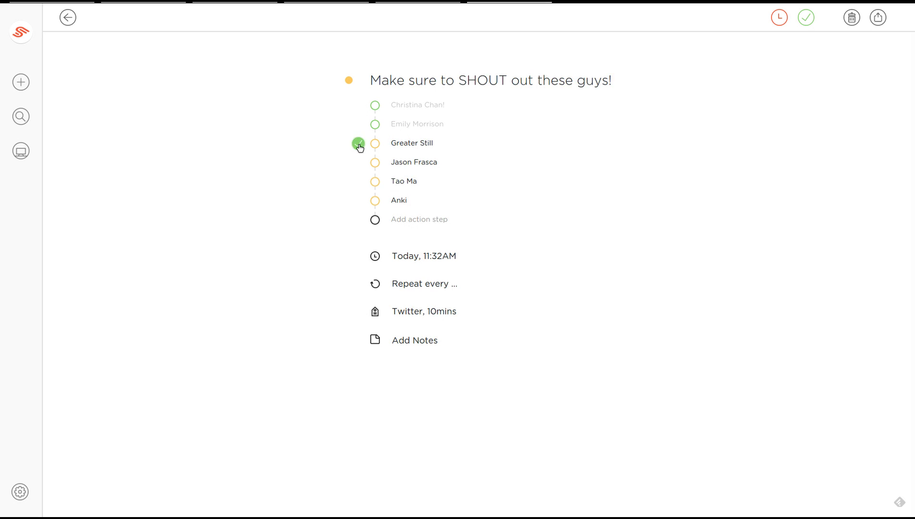
{"action": "left_click", "coordinate": [359, 144]}
{"action": "left_click", "coordinate": [359, 163]}
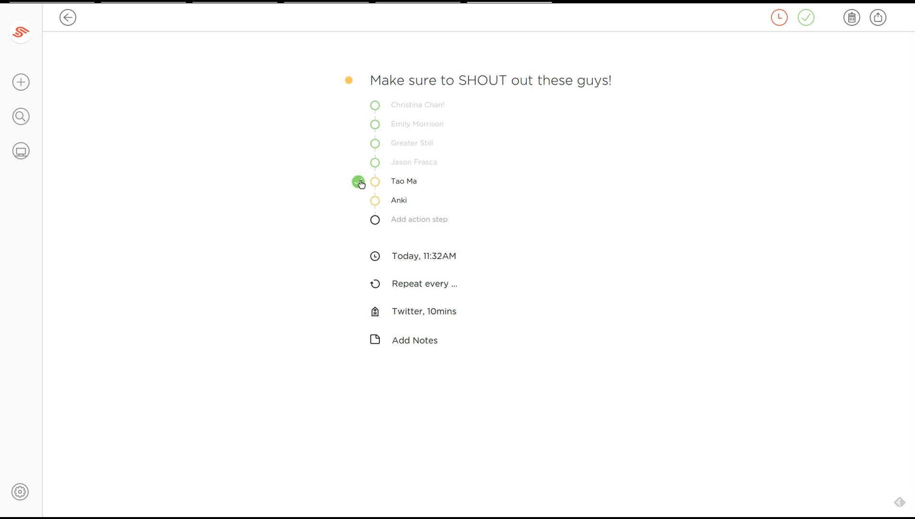
{"action": "left_click", "coordinate": [359, 182]}
{"action": "left_click", "coordinate": [359, 201]}
{"action": "left_click", "coordinate": [422, 257]}
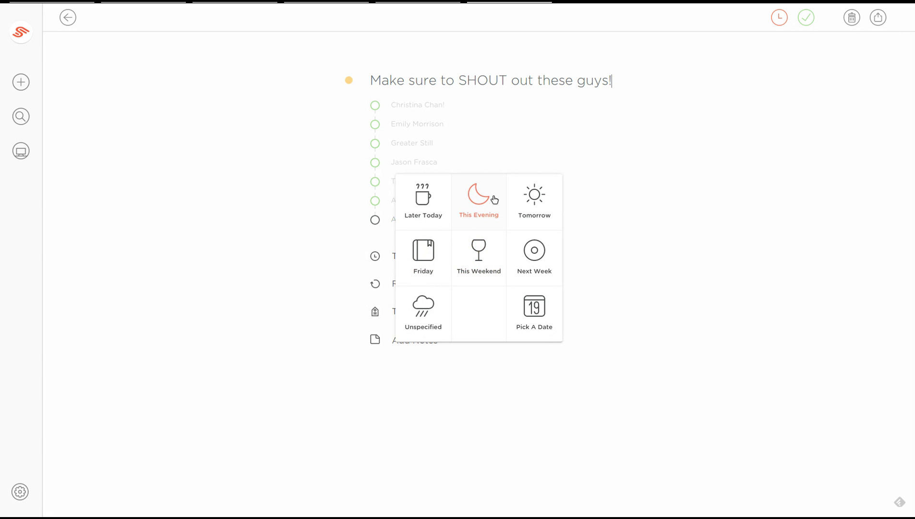
Reschedule the task to This Evening (6:45PM) and set it to repeat monthly.
{"action": "left_click", "coordinate": [492, 198]}
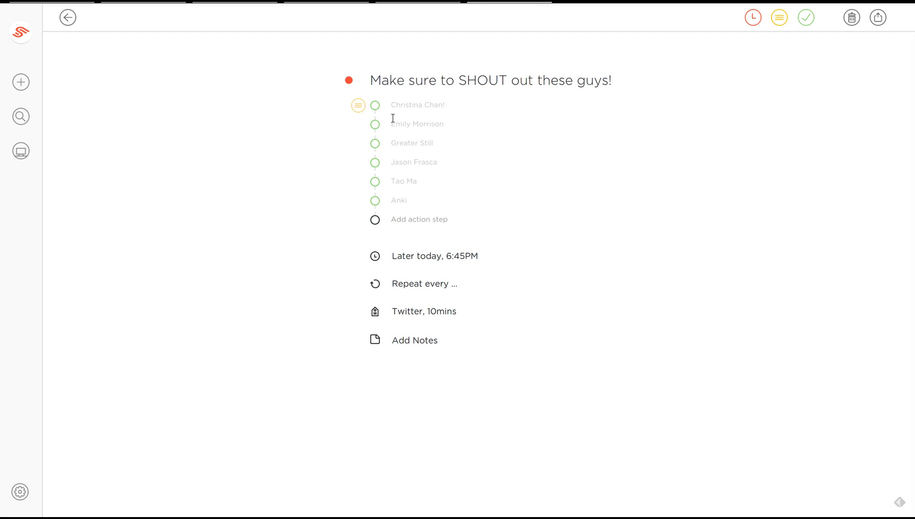
{"action": "left_click", "coordinate": [416, 285]}
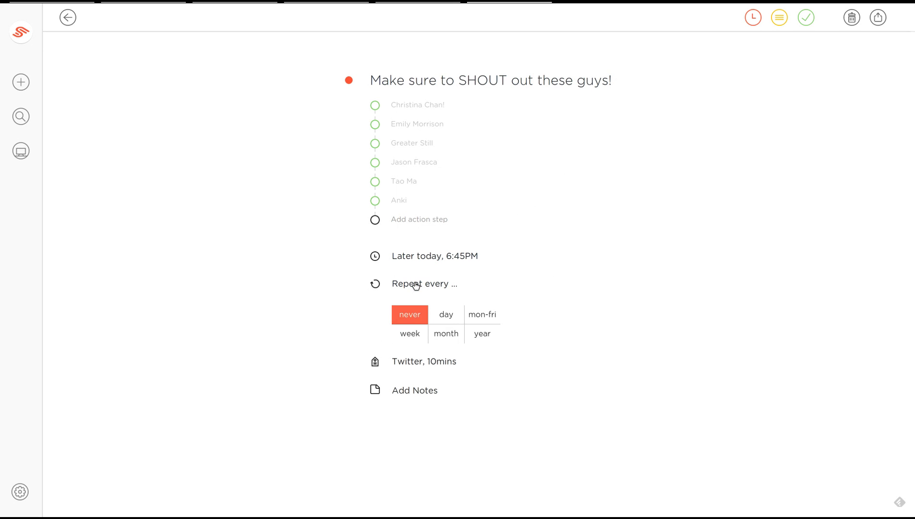
{"action": "left_click", "coordinate": [474, 312]}
{"action": "left_click", "coordinate": [411, 284]}
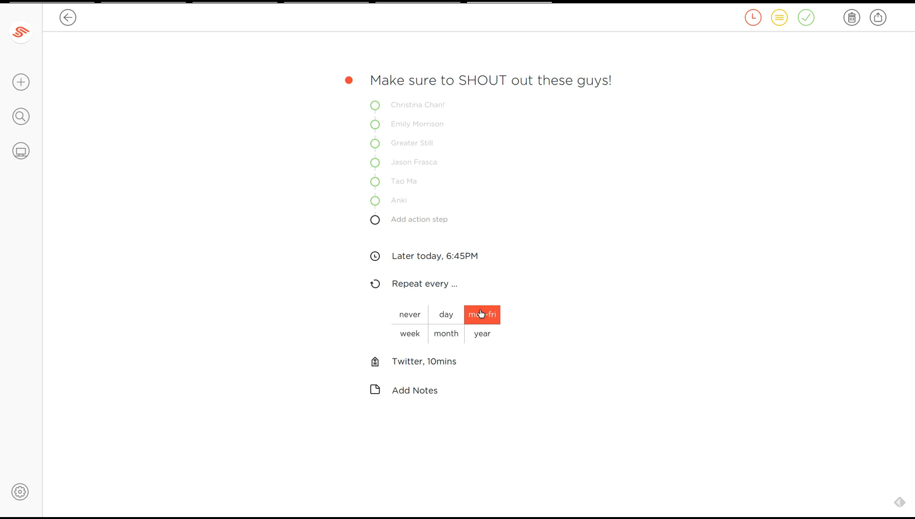
{"action": "left_click", "coordinate": [411, 334]}
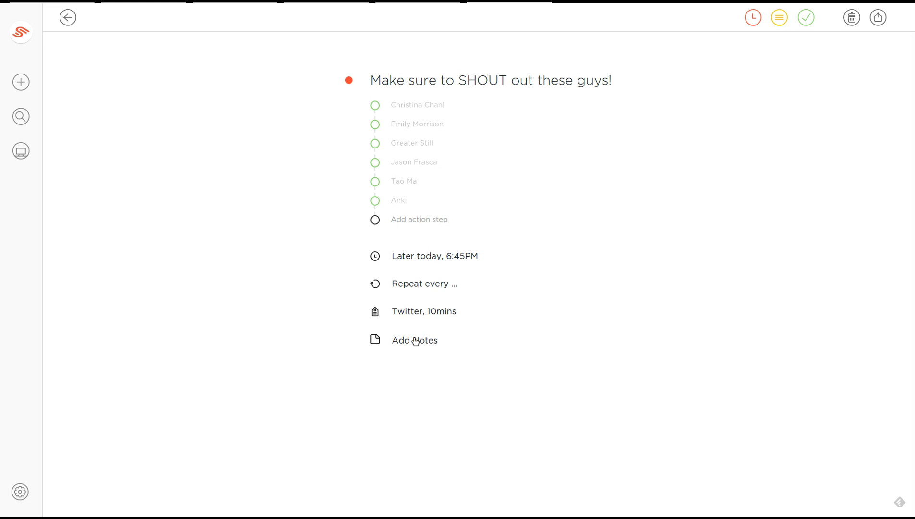
{"action": "left_click", "coordinate": [433, 284]}
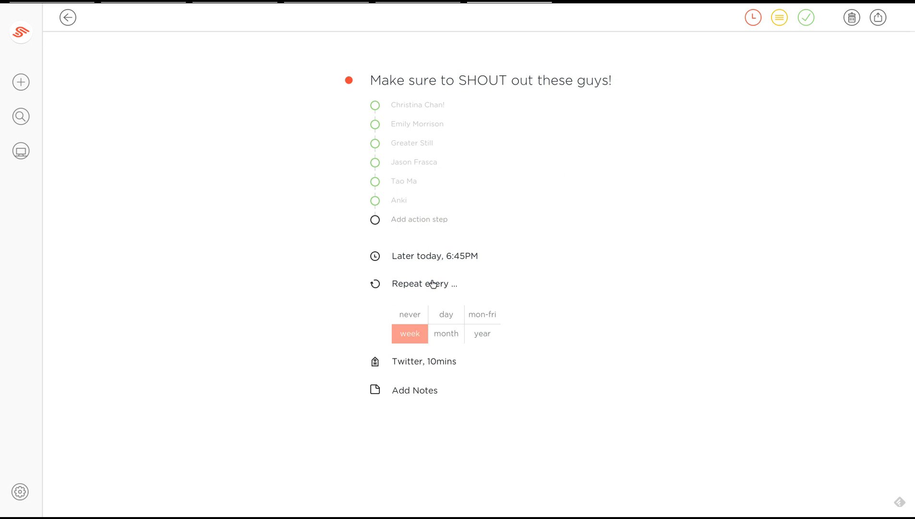
{"action": "left_click", "coordinate": [456, 342]}
{"action": "left_click", "coordinate": [426, 312]}
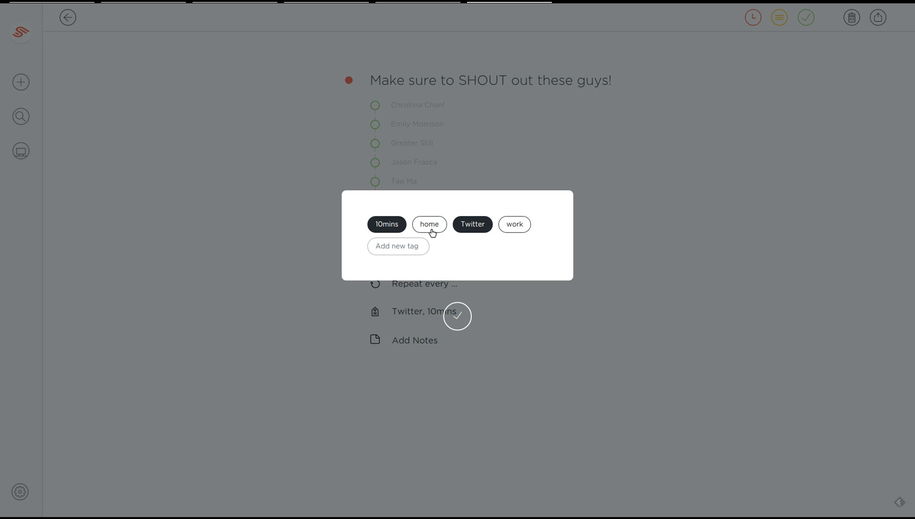
Create and apply a 20mins tag, remove the 10mins tag, and confirm the tags.
{"action": "type", "text": "20mins"}
{"action": "key", "text": "Return"}
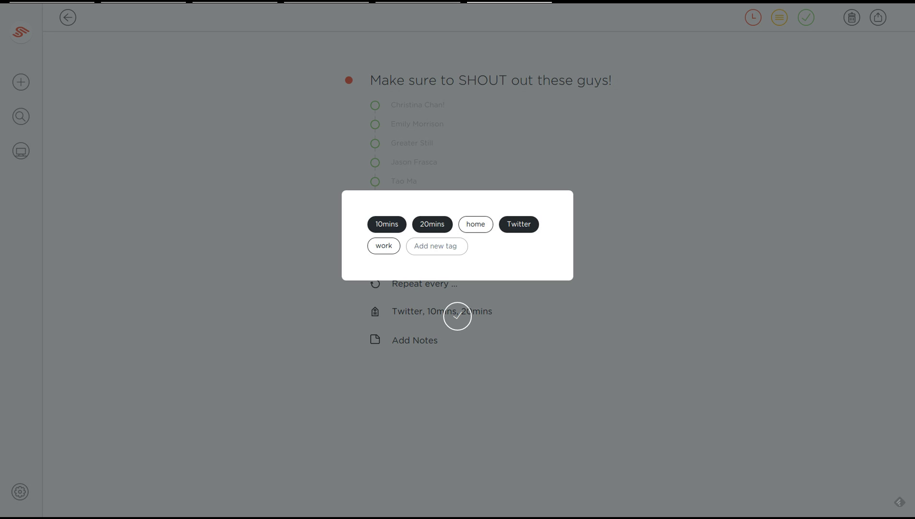
{"action": "left_click", "coordinate": [396, 221]}
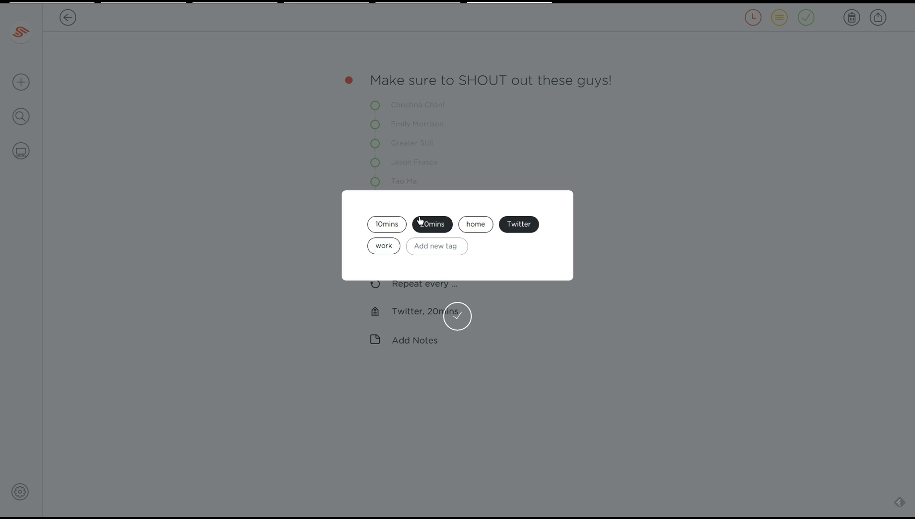
{"action": "left_click", "coordinate": [466, 327]}
{"action": "left_click", "coordinate": [438, 336]}
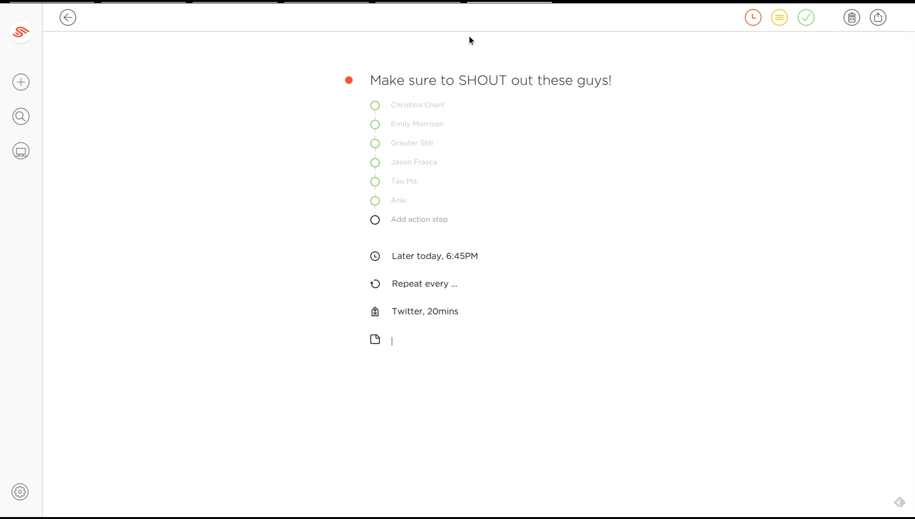
{"action": "left_click", "coordinate": [22, 43]}
{"action": "left_click", "coordinate": [22, 43]}
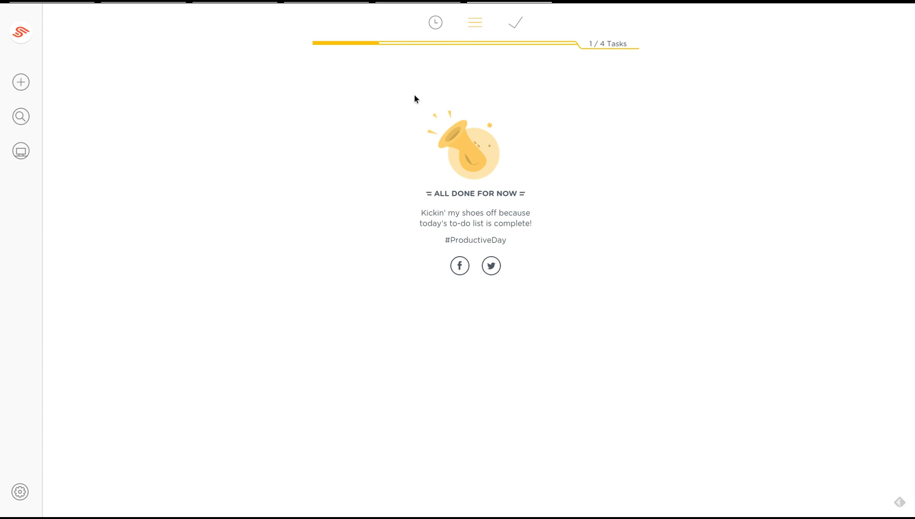
Create a new task titled 'Buy new shoes for' followed by the recipient's name.
{"action": "left_click", "coordinate": [22, 84]}
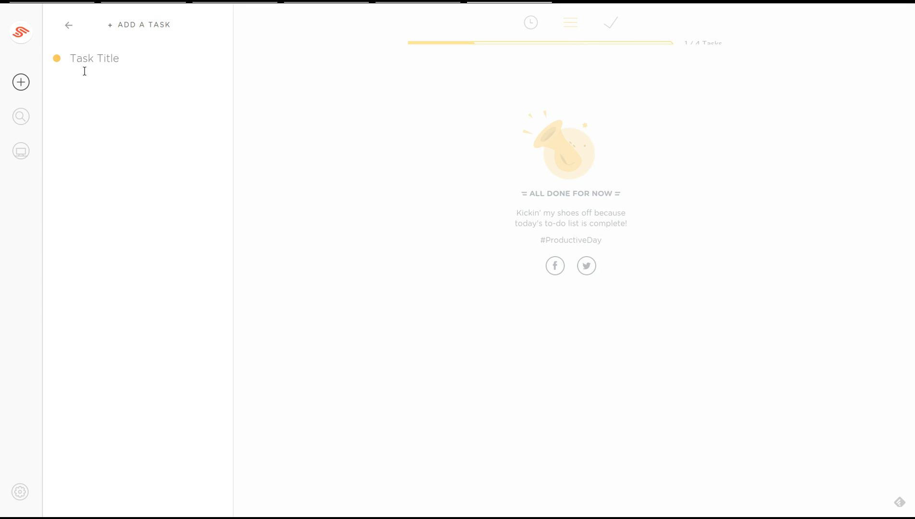
{"action": "type", "text": "Buy new shoes for d"}
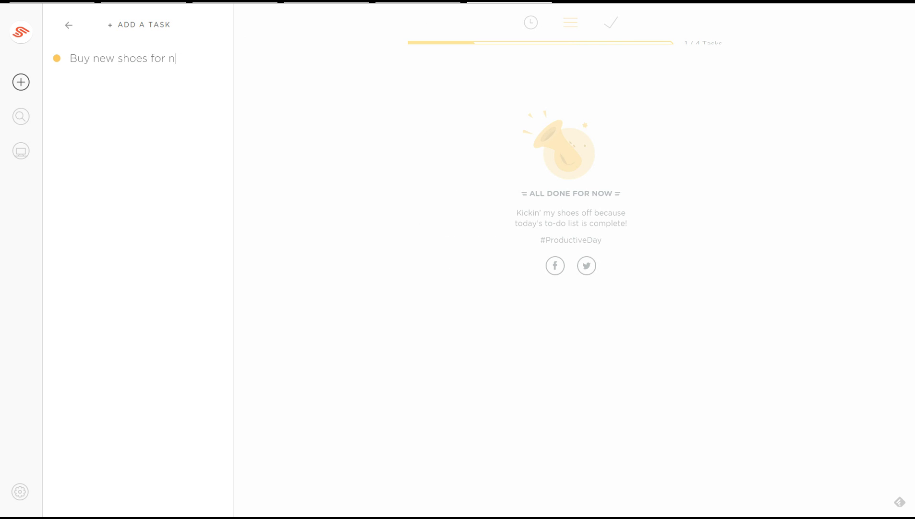
{"action": "key", "text": "BackSpace"}
{"action": "key", "text": "BackSpace"}
{"action": "key", "text": "BackSpace"}
{"action": "key", "text": "BackSpace"}
{"action": "key", "text": "BackSpace"}
{"action": "type", "text": "for Sam"}
{"action": "key", "text": "Return"}
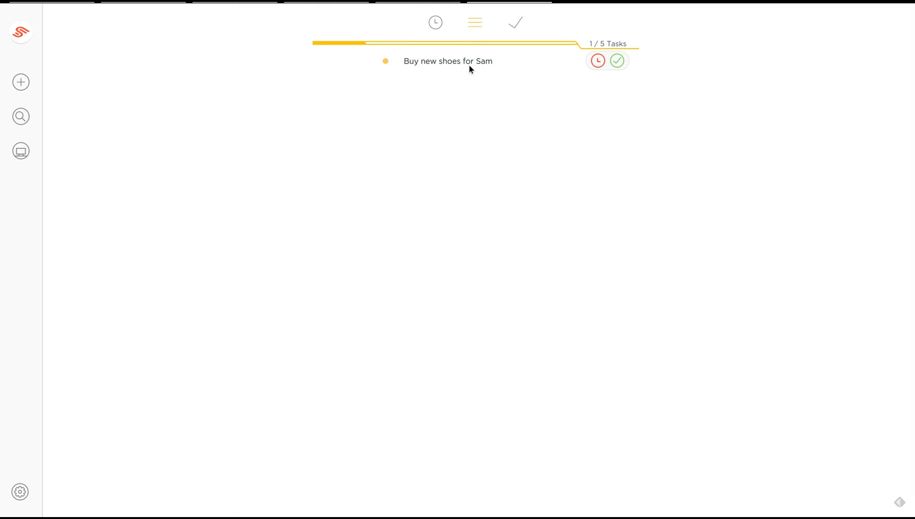
{"action": "left_click", "coordinate": [21, 116]}
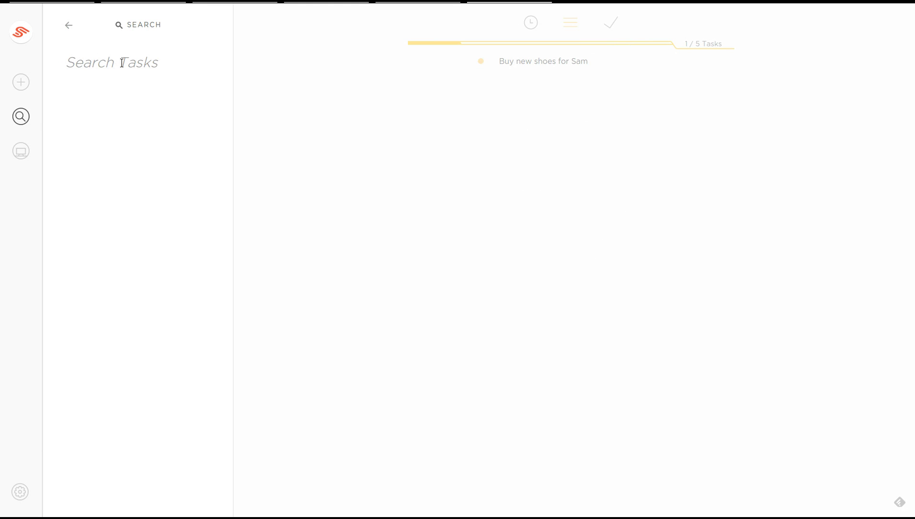
{"action": "type", "text": "shoes"}
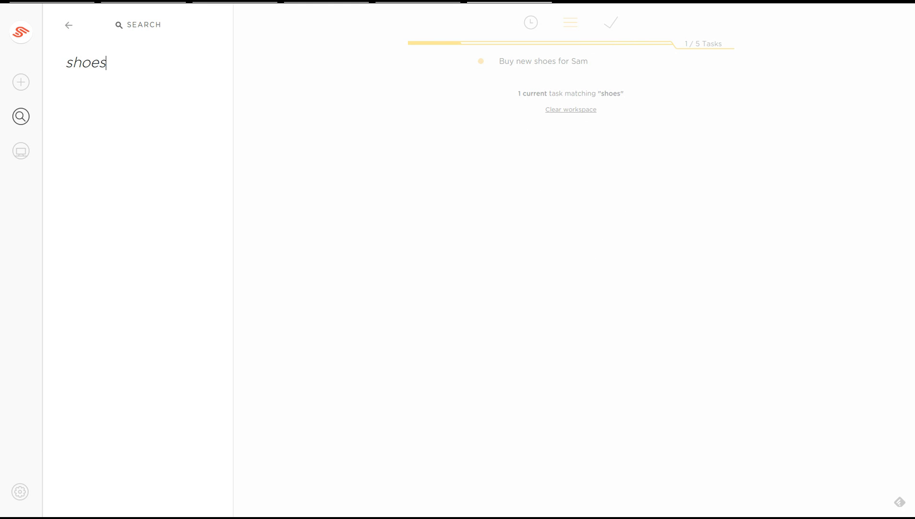
{"action": "key", "text": "Return"}
{"action": "mouse_move", "coordinate": [396, 61]}
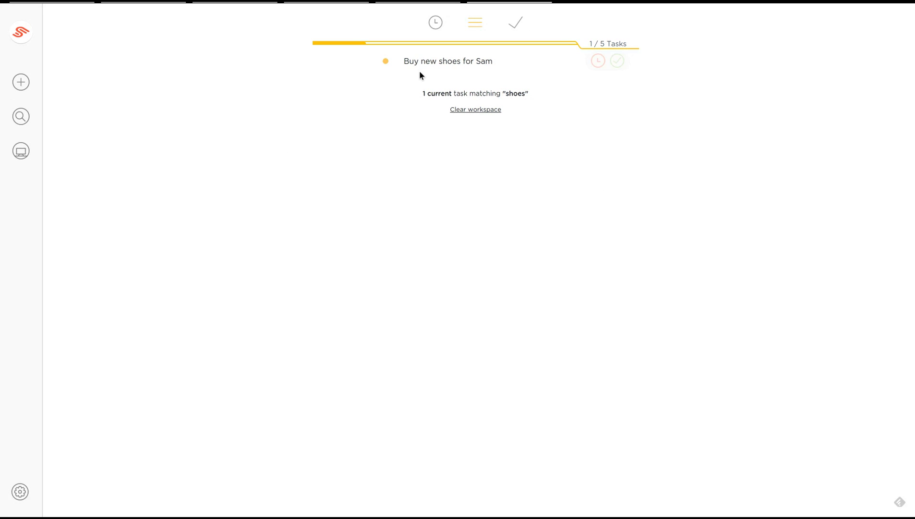
{"action": "left_click", "coordinate": [482, 114]}
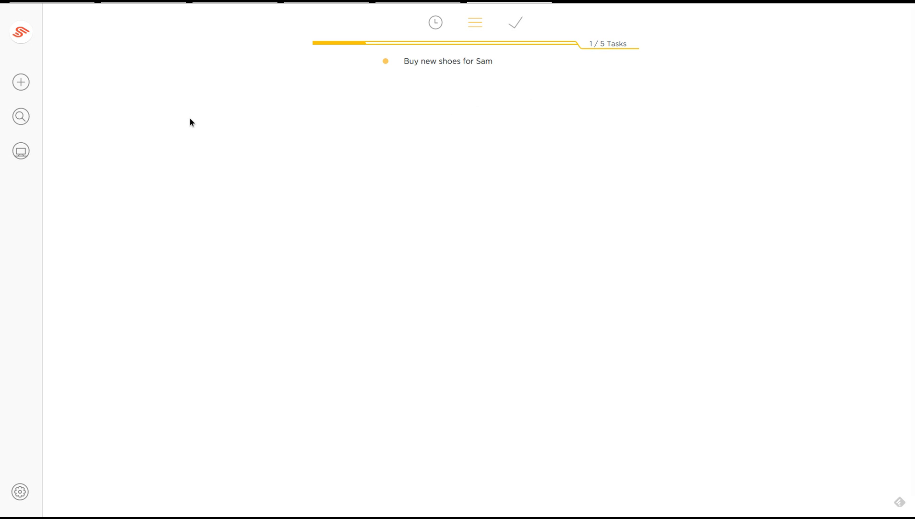
Open the tag workspaces, try the 10mins, 20mins and work filters, then clear them.
{"action": "left_click", "coordinate": [28, 154]}
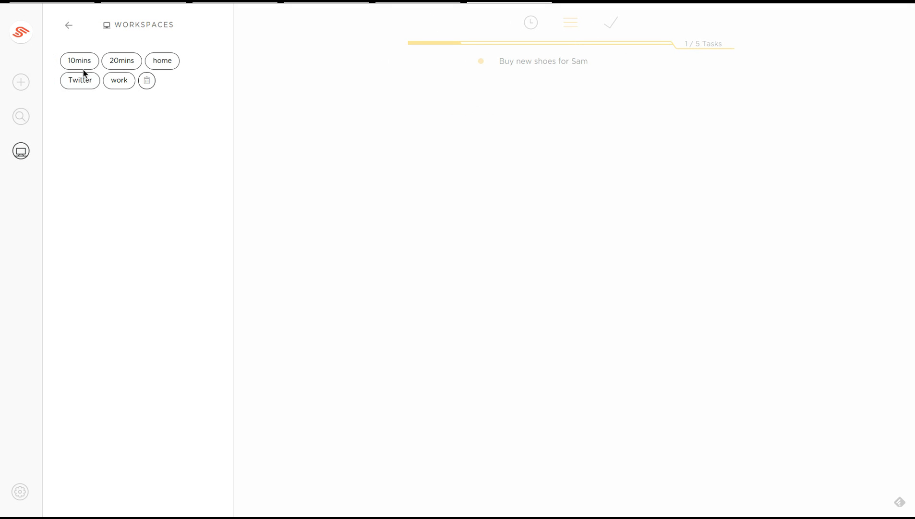
{"action": "left_click", "coordinate": [80, 69]}
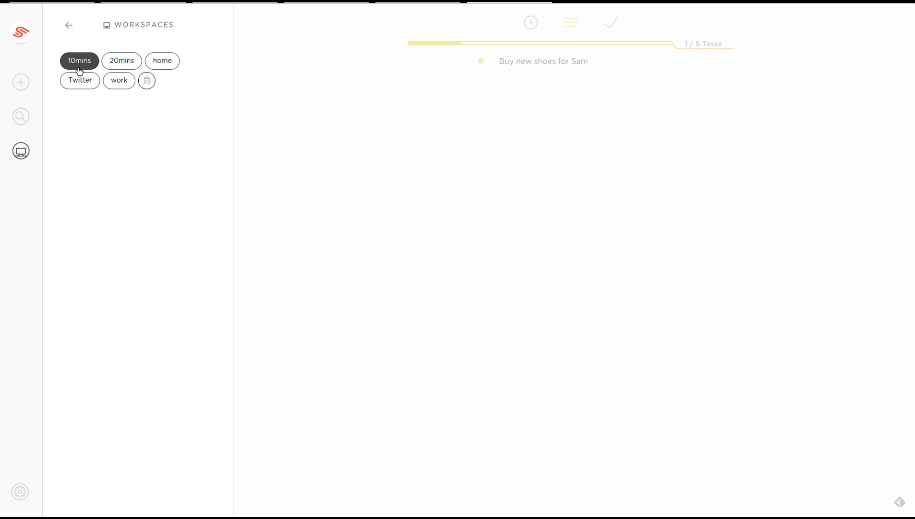
{"action": "left_click", "coordinate": [114, 69]}
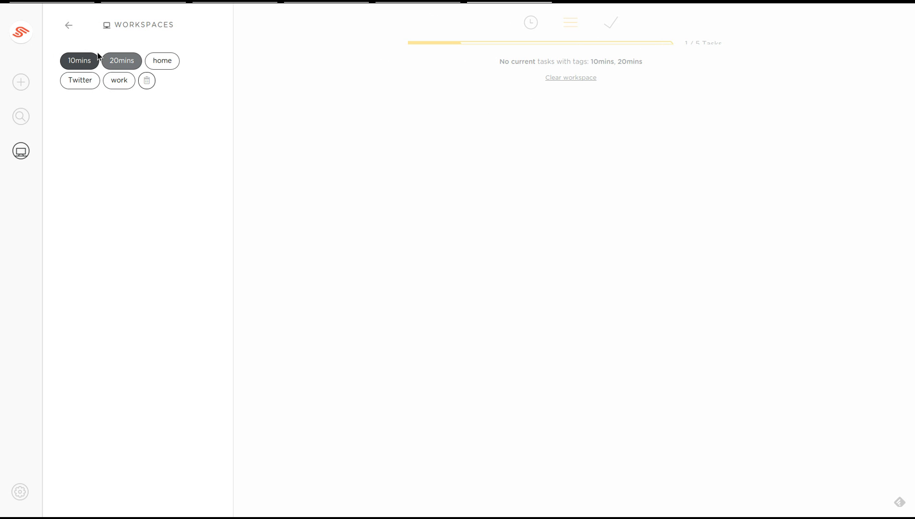
{"action": "left_click", "coordinate": [85, 61]}
{"action": "left_click", "coordinate": [125, 83]}
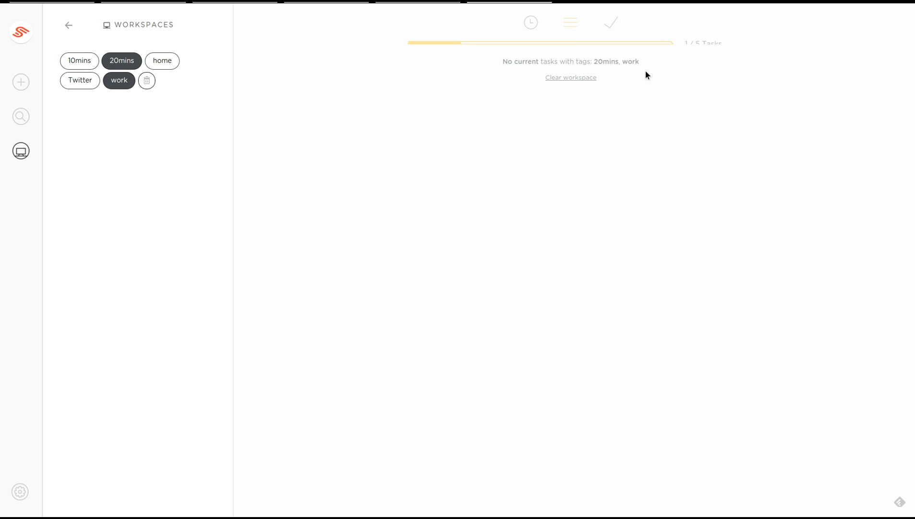
{"action": "left_click", "coordinate": [113, 63]}
{"action": "left_click", "coordinate": [119, 80]}
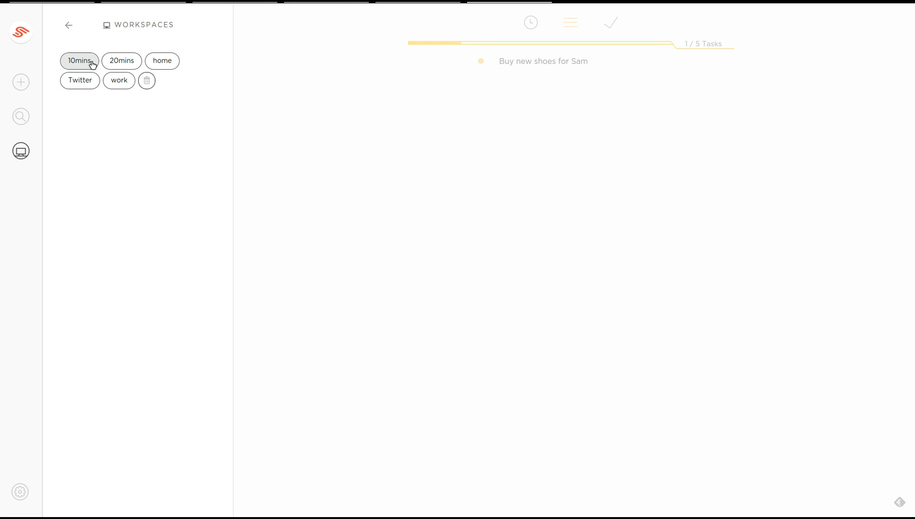
Combine the 20mins, 10mins and home tag filters, then clear them all to show every task.
{"action": "left_click", "coordinate": [92, 64]}
{"action": "left_click", "coordinate": [116, 63]}
{"action": "left_click", "coordinate": [115, 62]}
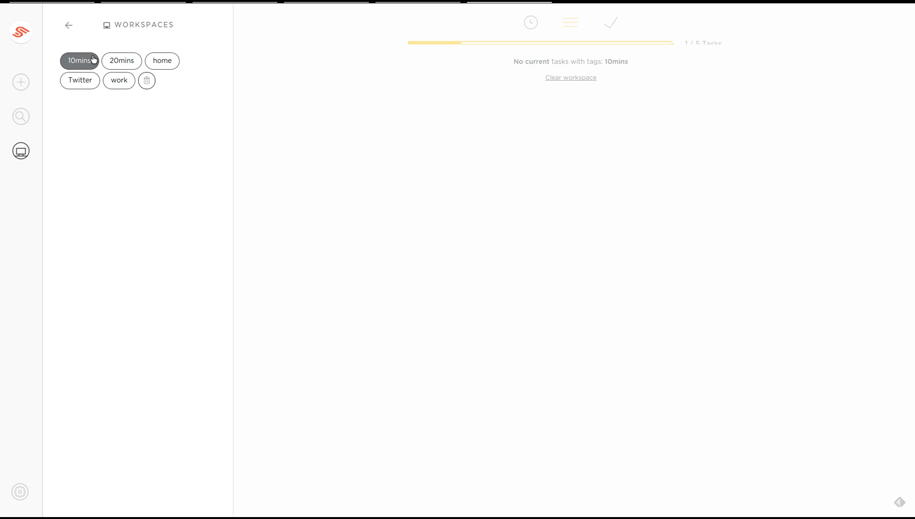
{"action": "left_click", "coordinate": [90, 60]}
{"action": "left_click", "coordinate": [118, 61]}
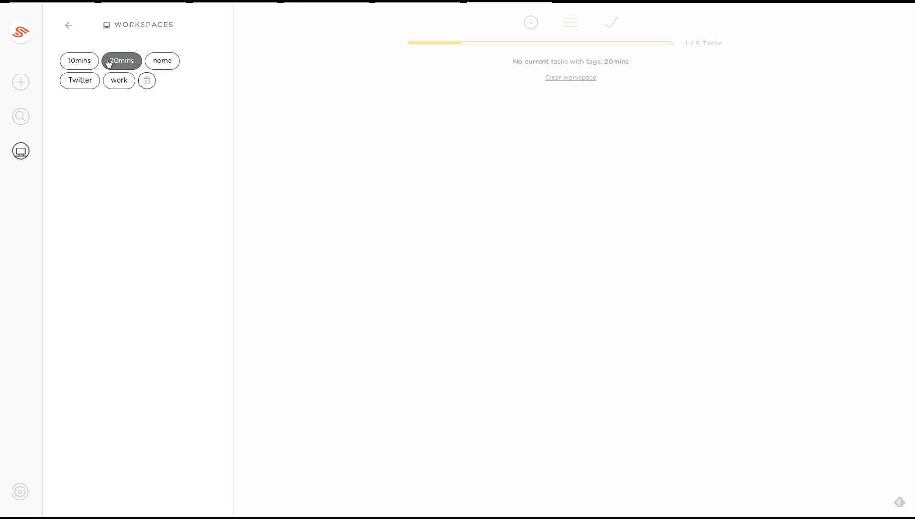
{"action": "left_click", "coordinate": [150, 61]}
{"action": "left_click", "coordinate": [124, 66]}
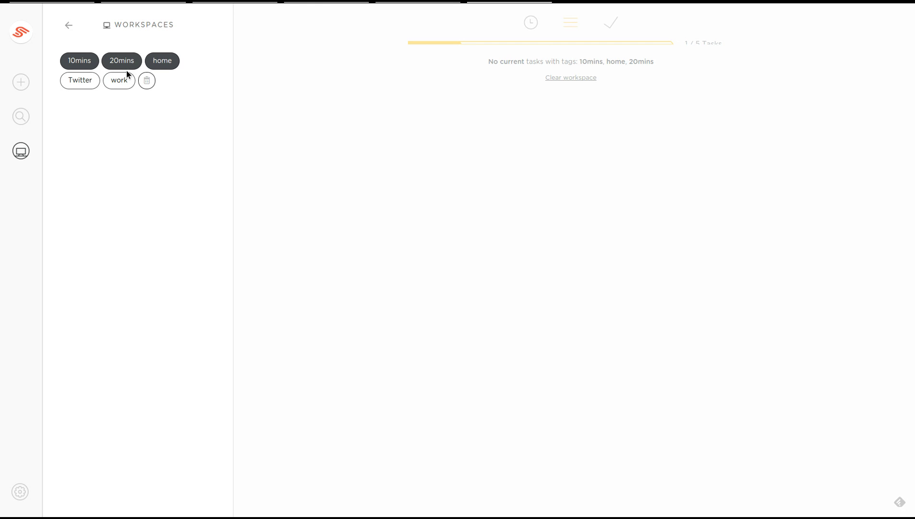
{"action": "left_click", "coordinate": [160, 63]}
{"action": "left_click", "coordinate": [118, 62]}
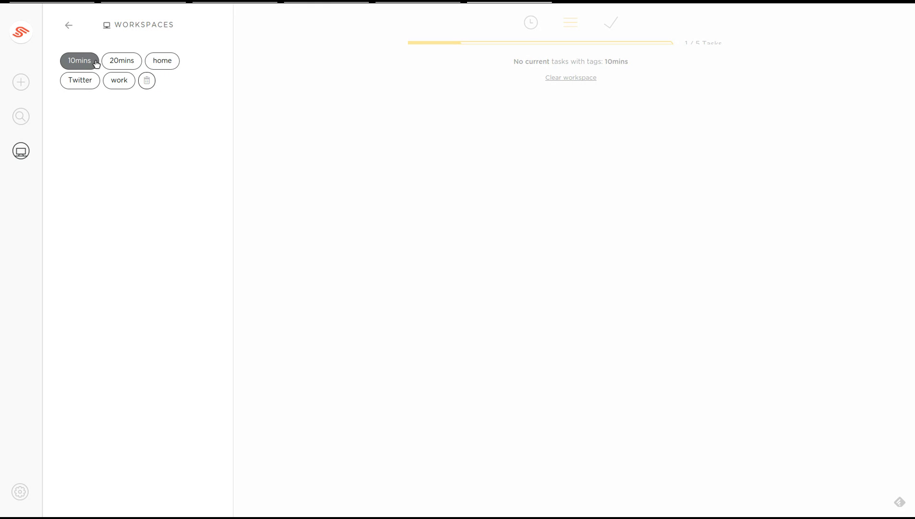
{"action": "left_click", "coordinate": [90, 64]}
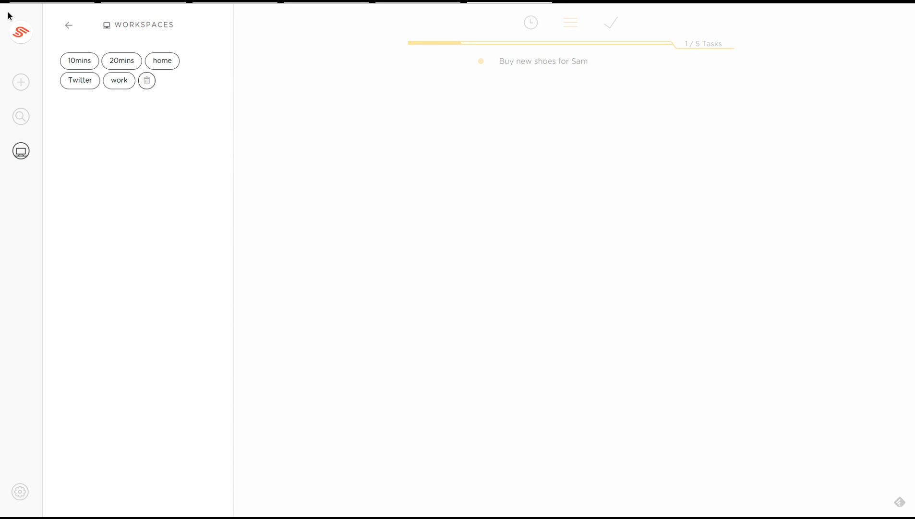
{"action": "mouse_move", "coordinate": [18, 5]}
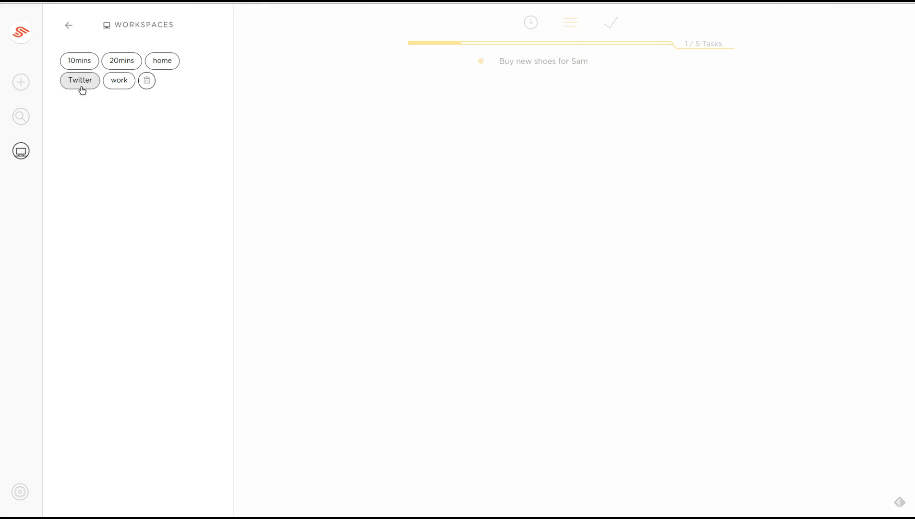
Open the shoes task's details, toggle full screen off and back on, and start an action step.
{"action": "left_click", "coordinate": [573, 72]}
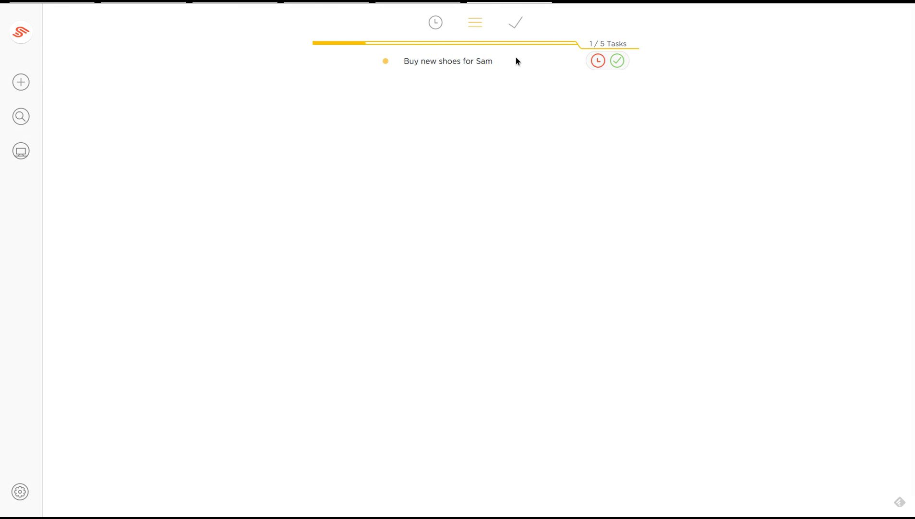
{"action": "left_click", "coordinate": [515, 58]}
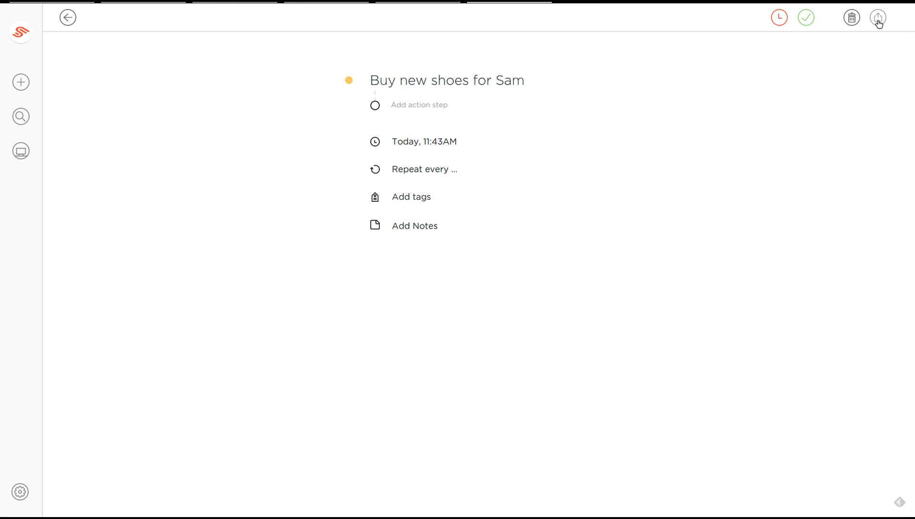
{"action": "key", "text": "F11"}
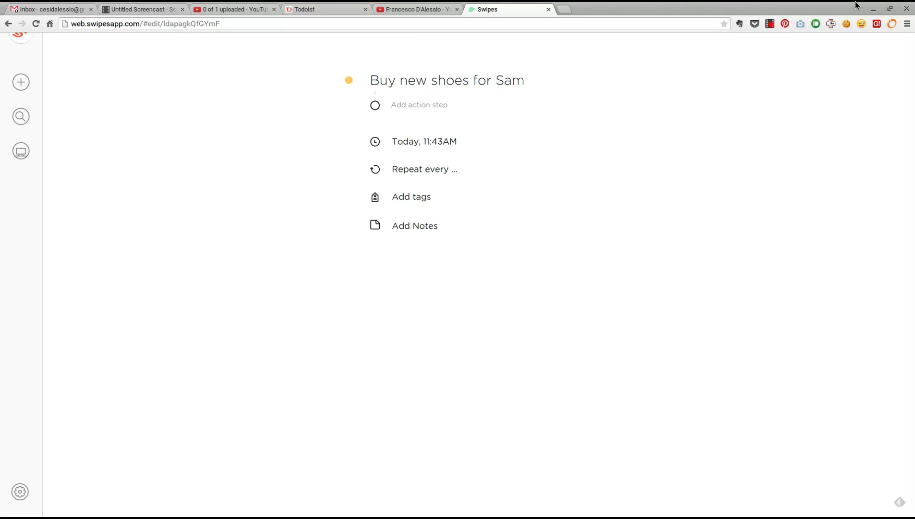
{"action": "key", "text": "F11"}
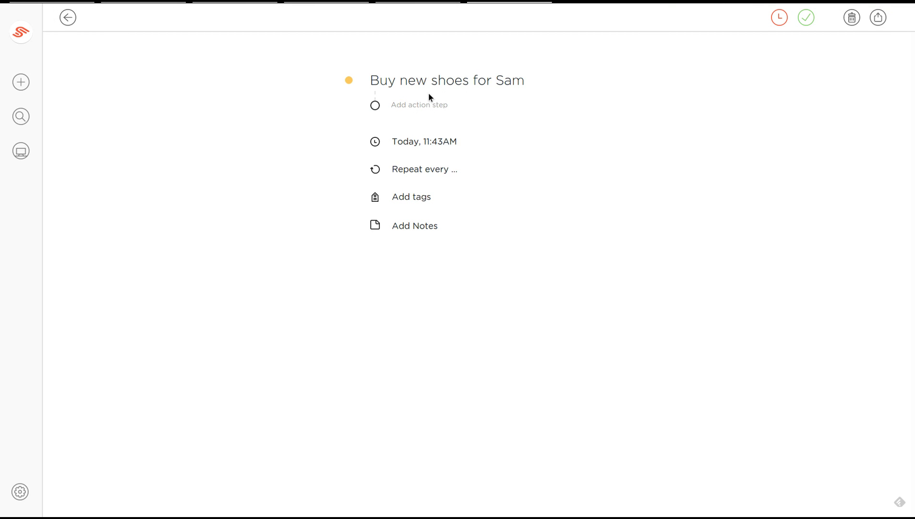
{"action": "left_click", "coordinate": [395, 107]}
Filter the Later today tasks by 10mins and open the Productivity Community tweet task.
{"action": "left_click", "coordinate": [66, 18]}
{"action": "left_click", "coordinate": [431, 26]}
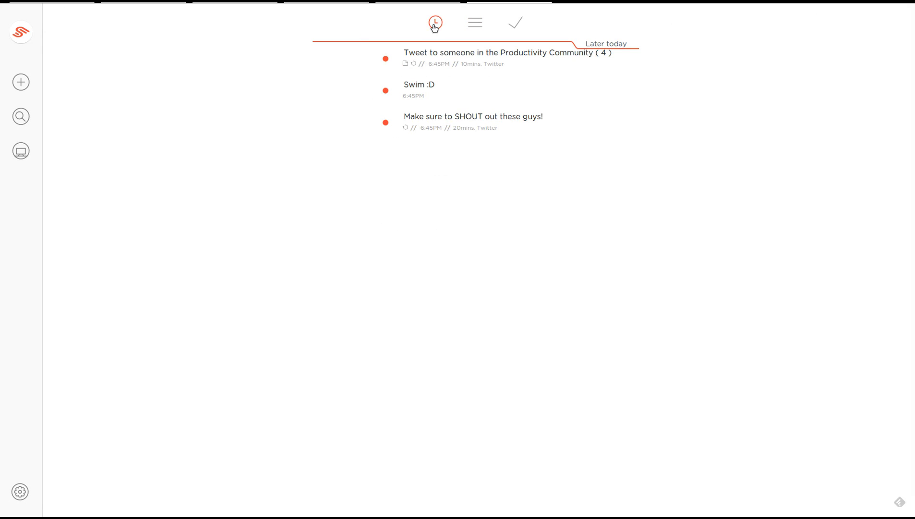
{"action": "left_click", "coordinate": [470, 64]}
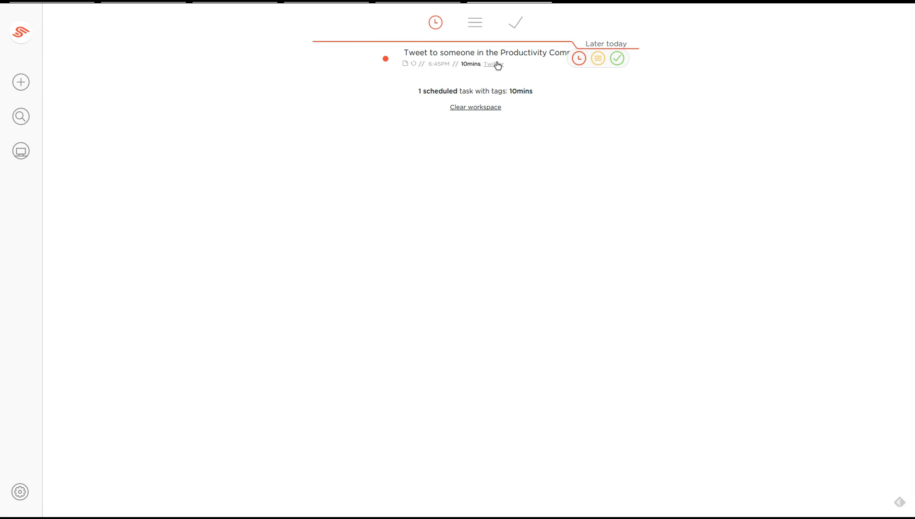
{"action": "left_click", "coordinate": [536, 57]}
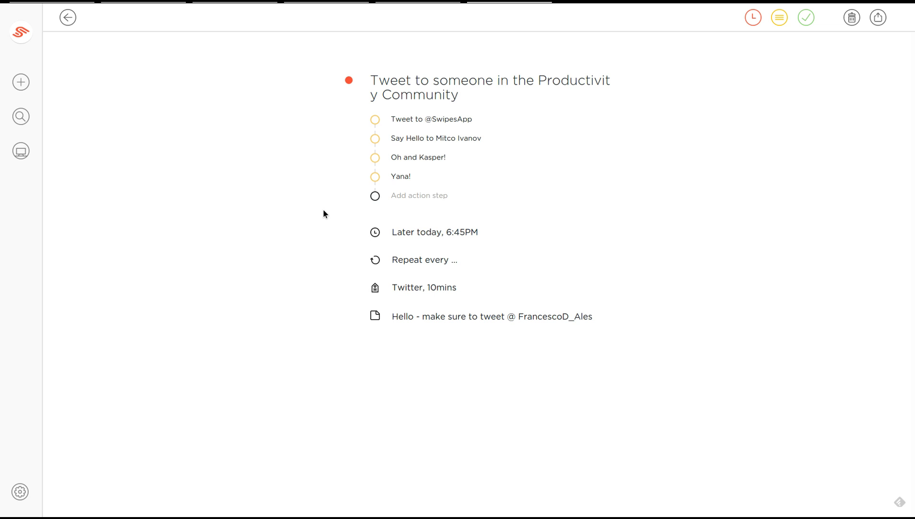
Go back to the list and view the completed tasks tagged 10mins.
{"action": "mouse_move", "coordinate": [476, 117]}
{"action": "left_click", "coordinate": [67, 18]}
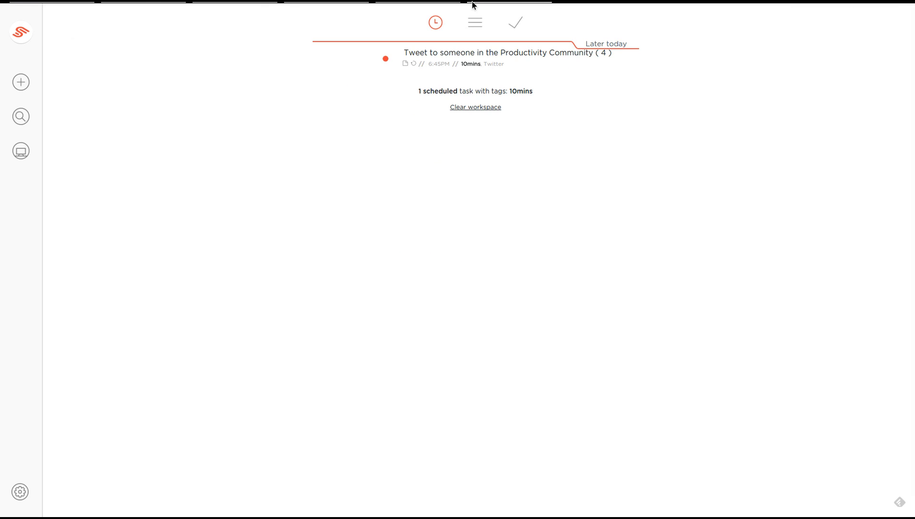
{"action": "left_click", "coordinate": [515, 22]}
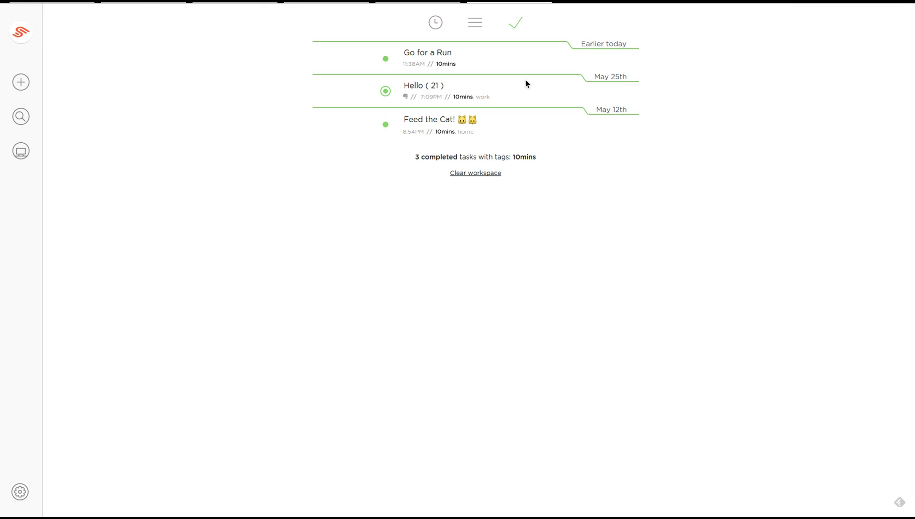
Open the completed 'Hello ( 21 )' task and browse its long list of action steps.
{"action": "left_click", "coordinate": [475, 94]}
{"action": "scroll", "coordinate": [451, 166], "scroll_direction": "down", "scroll_amount": 6}
{"action": "scroll", "coordinate": [451, 230], "scroll_direction": "up", "scroll_amount": 6}
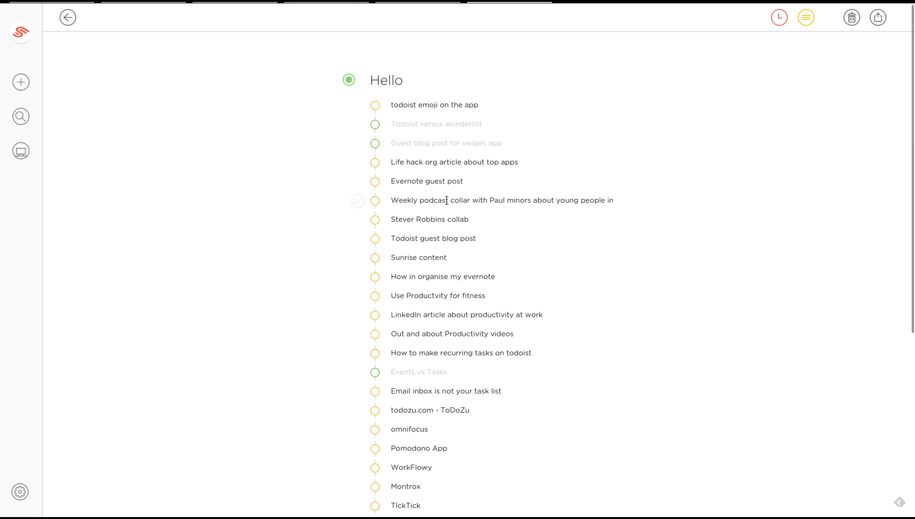
{"action": "scroll", "coordinate": [453, 170], "scroll_direction": "down", "scroll_amount": 6}
{"action": "scroll", "coordinate": [495, 387], "scroll_direction": "up", "scroll_amount": 1}
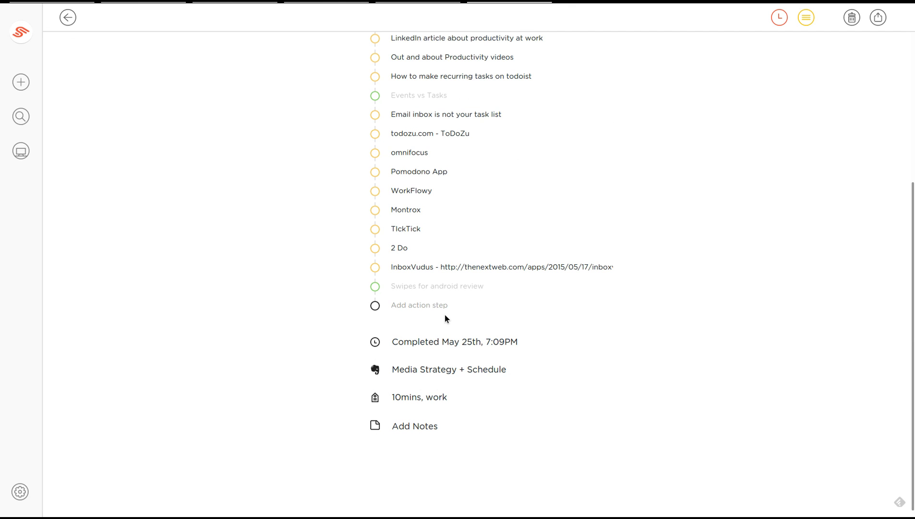
{"action": "scroll", "coordinate": [477, 231], "scroll_direction": "up", "scroll_amount": 5}
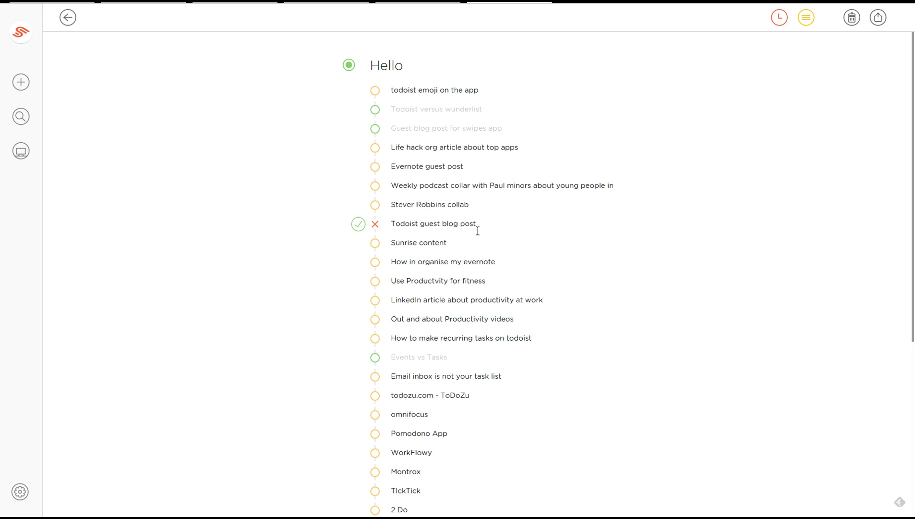
{"action": "scroll", "coordinate": [480, 233], "scroll_direction": "down", "scroll_amount": 5}
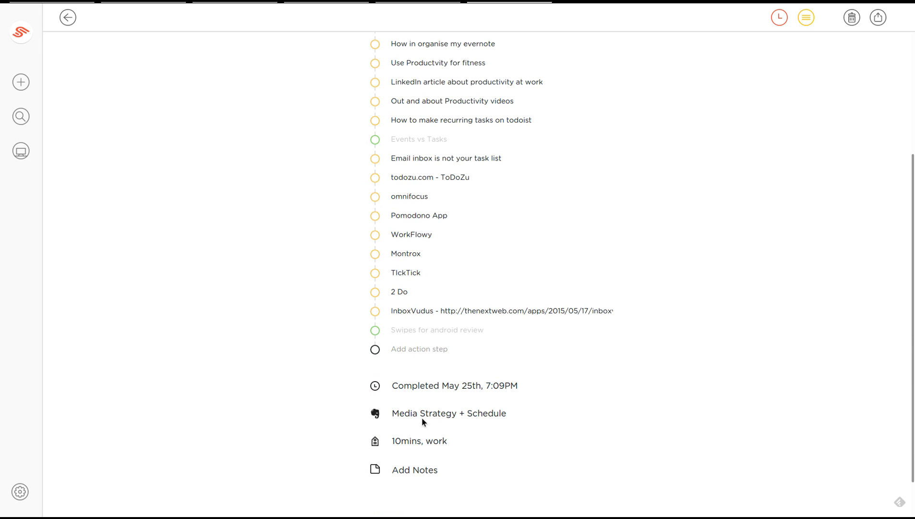
{"action": "mouse_move", "coordinate": [387, 321]}
{"action": "scroll", "coordinate": [446, 259], "scroll_direction": "up", "scroll_amount": 5}
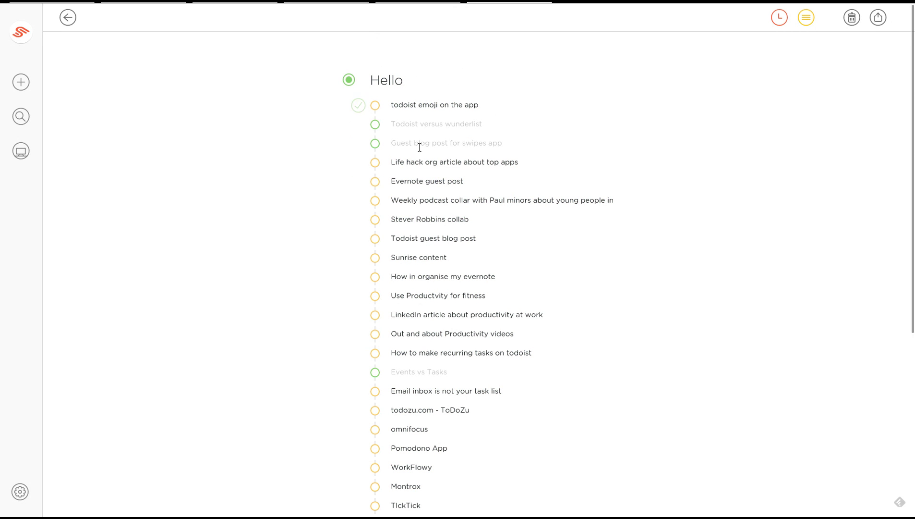
{"action": "scroll", "coordinate": [436, 206], "scroll_direction": "down", "scroll_amount": 4}
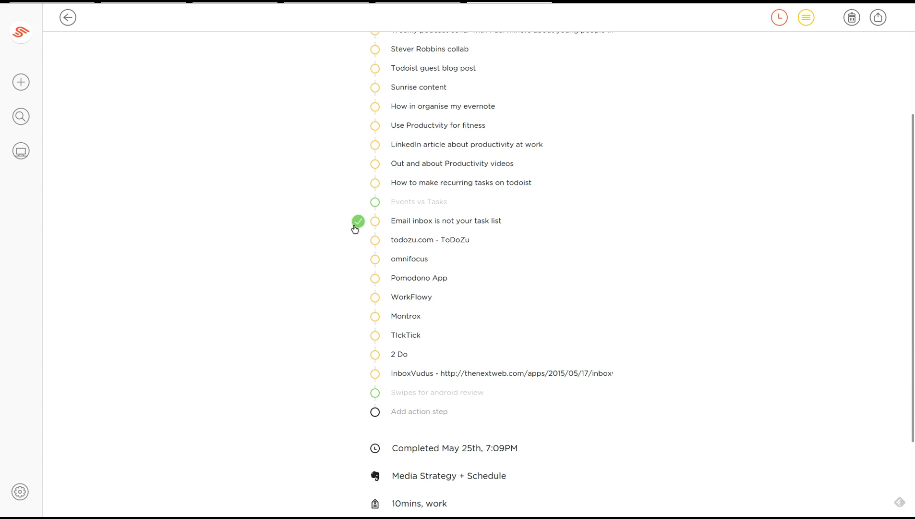
{"action": "scroll", "coordinate": [384, 226], "scroll_direction": "up", "scroll_amount": 4}
{"action": "scroll", "coordinate": [405, 346], "scroll_direction": "down", "scroll_amount": 7}
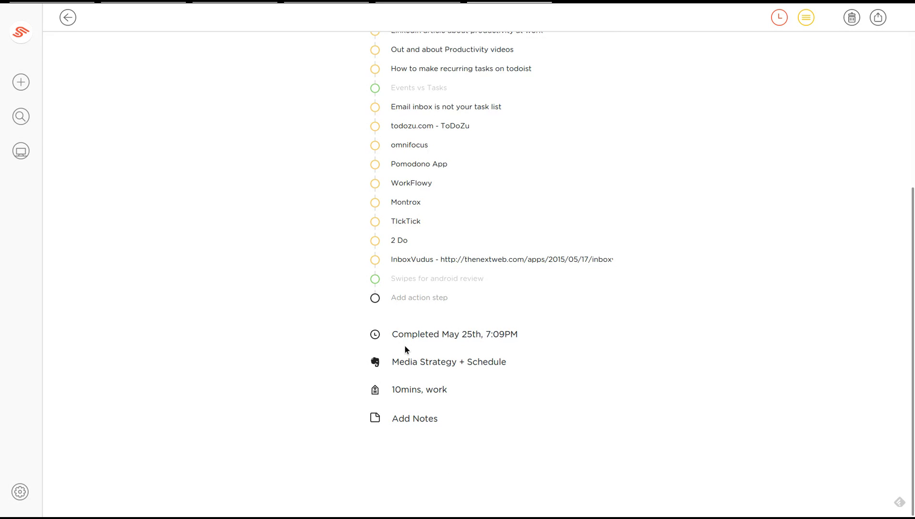
Check off the action steps 'todoist emoji on the app' and 'Use Productvity for fitness'.
{"action": "mouse_move", "coordinate": [375, 203]}
{"action": "scroll", "coordinate": [375, 203], "scroll_direction": "up", "scroll_amount": 6}
{"action": "left_click", "coordinate": [359, 106]}
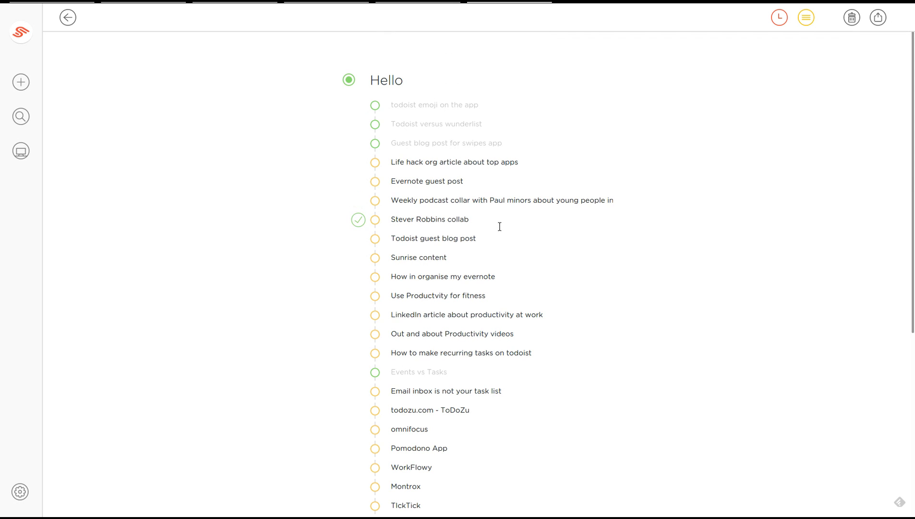
{"action": "mouse_move", "coordinate": [469, 226]}
{"action": "left_click", "coordinate": [358, 296]}
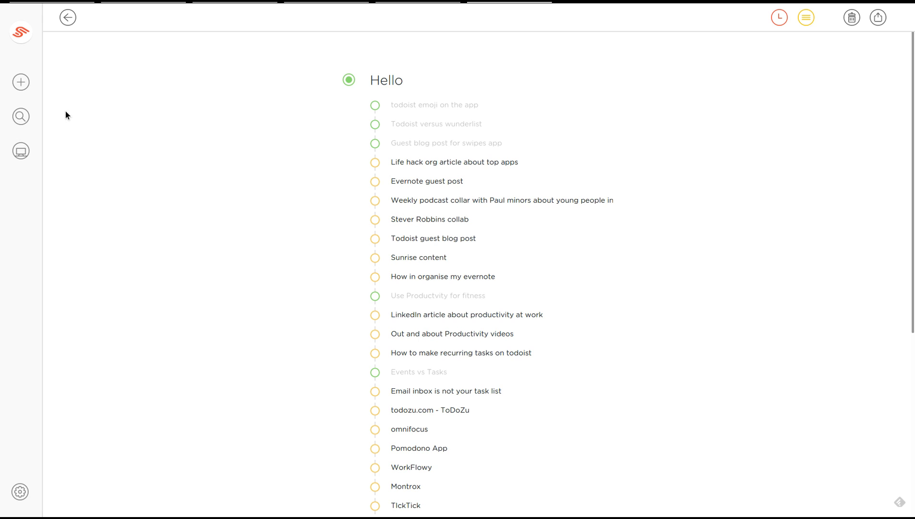
Return to the current task list and clear the 10mins workspace filter.
{"action": "left_click", "coordinate": [21, 32]}
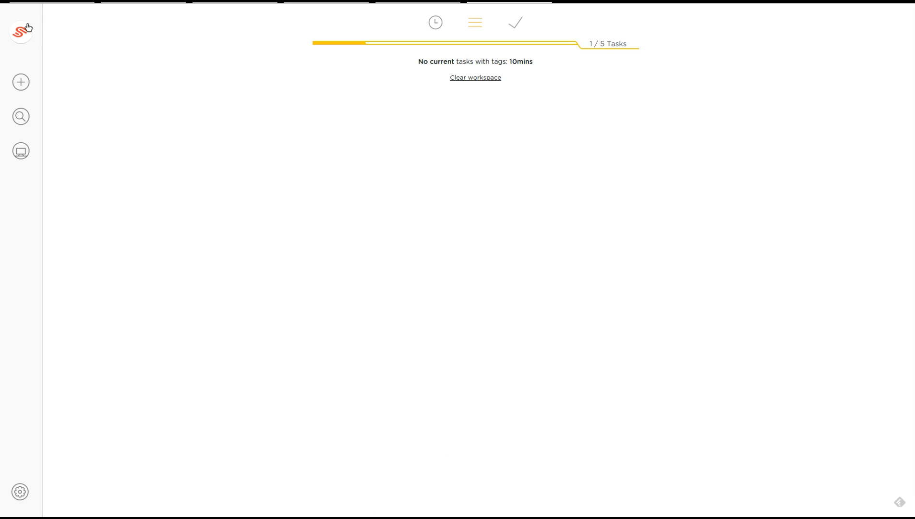
{"action": "left_click", "coordinate": [490, 78]}
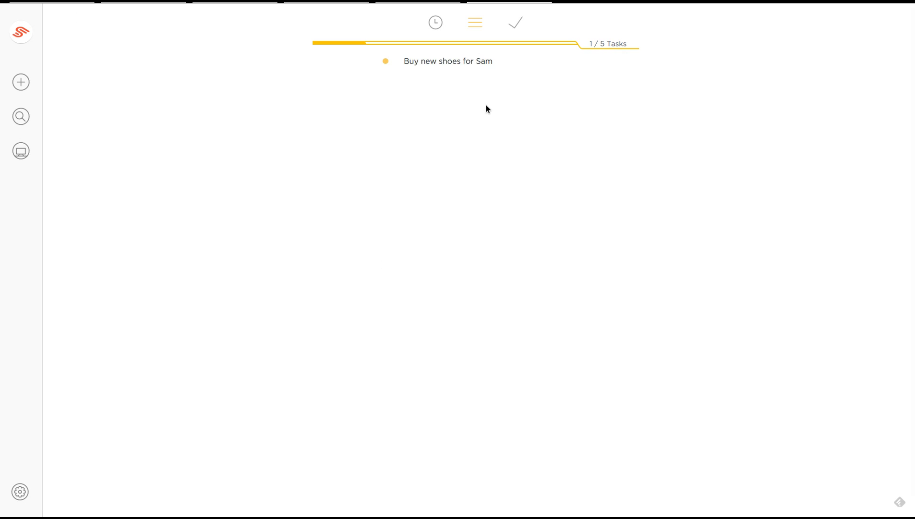